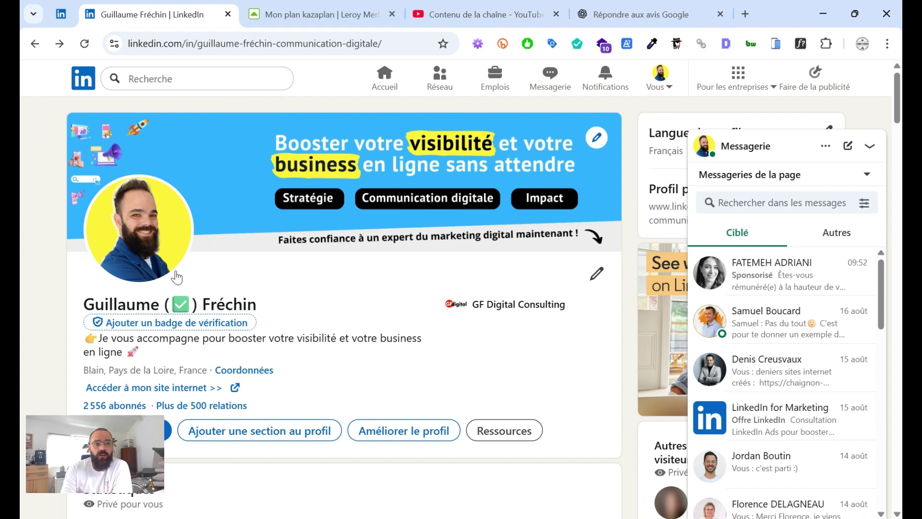
Step: Open the other member's LinkedIn profile and highlight the numeric ending of its web address
{"action": "left_click", "coordinate": [72, 9]}
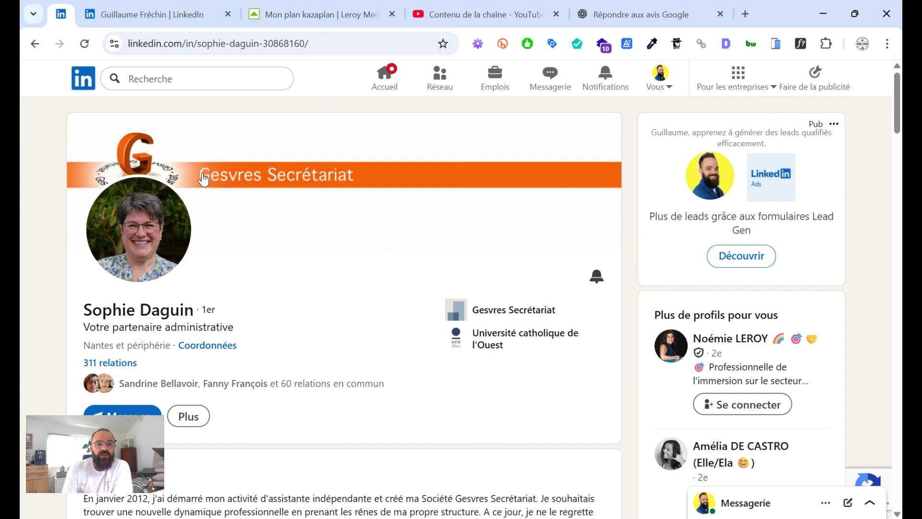
{"action": "left_click", "coordinate": [308, 46]}
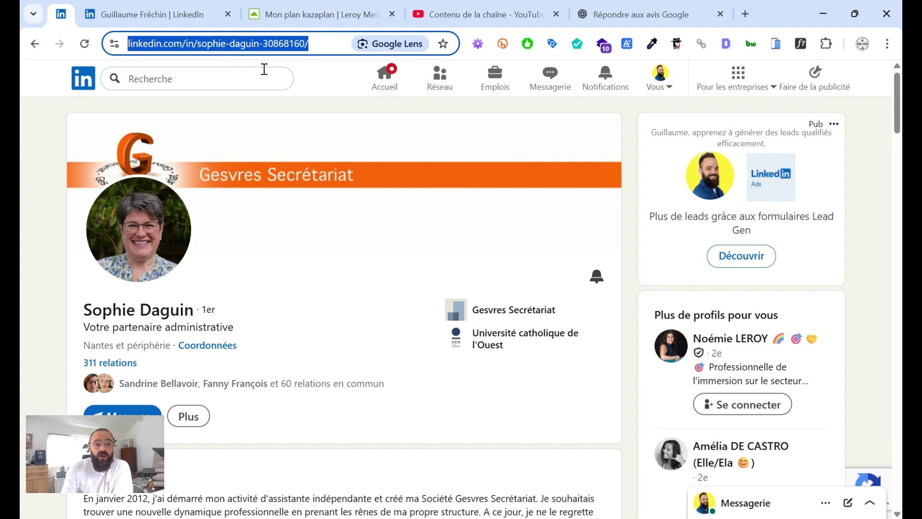
{"action": "left_click", "coordinate": [353, 115]}
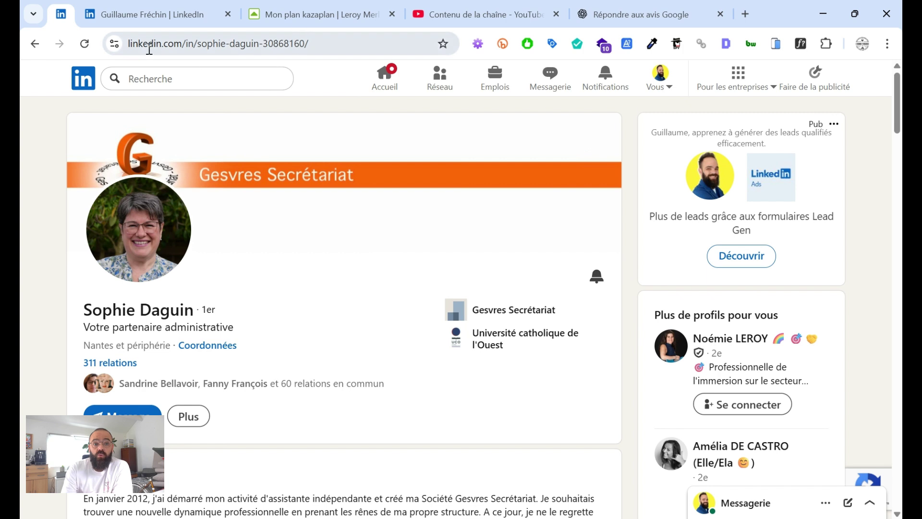
{"action": "left_click", "coordinate": [266, 42]}
{"action": "left_click", "coordinate": [262, 45]}
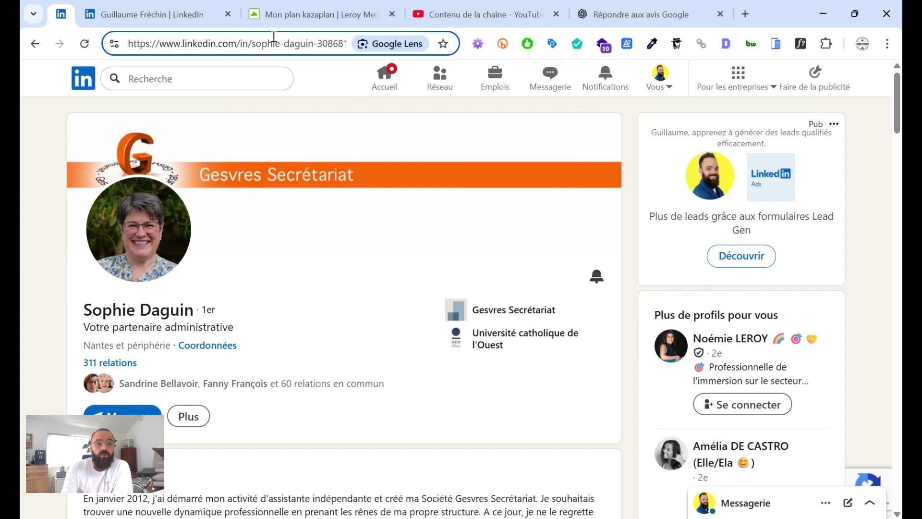
{"action": "left_click_drag", "start_coordinate": [316, 43], "coordinate": [348, 45]}
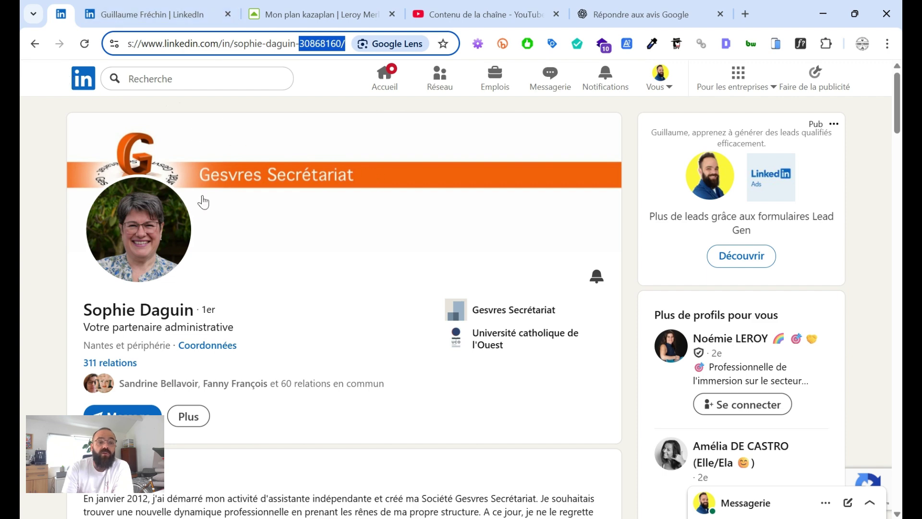
Step: Go back to your own profile, open its public profile and URL settings, and make the custom URL editable
{"action": "left_click", "coordinate": [191, 22]}
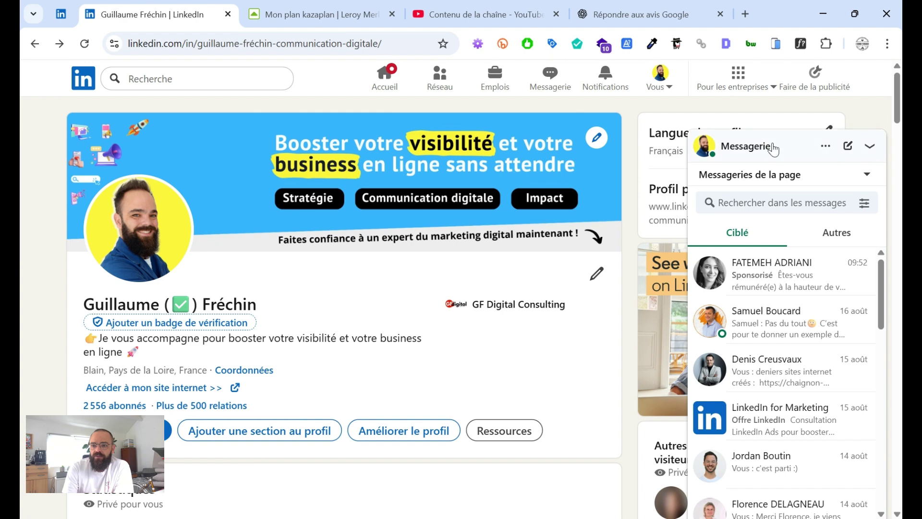
{"action": "left_click", "coordinate": [870, 147]}
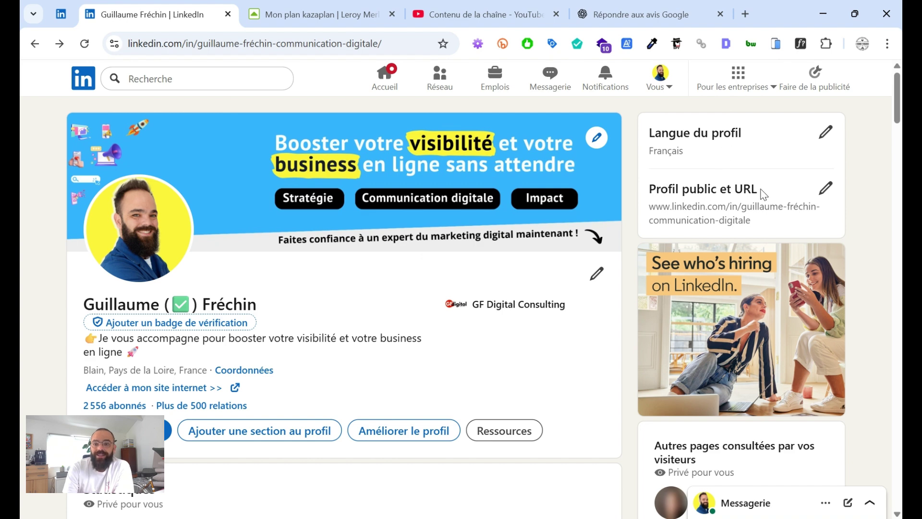
{"action": "left_click", "coordinate": [826, 189]}
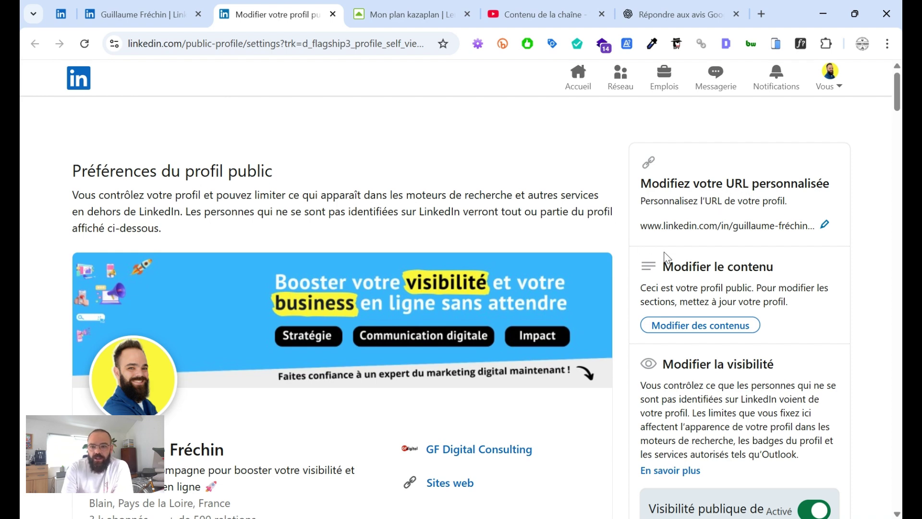
{"action": "left_click_drag", "start_coordinate": [641, 180], "coordinate": [840, 181]}
{"action": "left_click", "coordinate": [839, 182]}
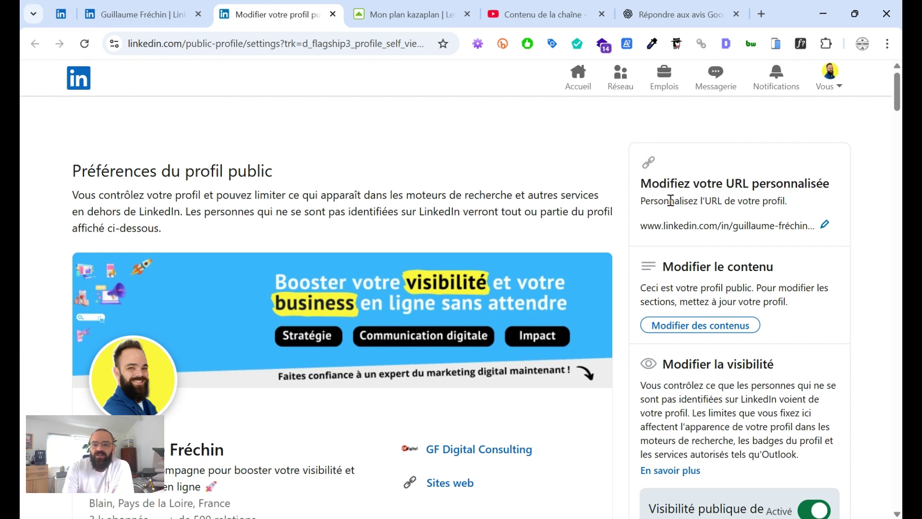
{"action": "left_click", "coordinate": [824, 226]}
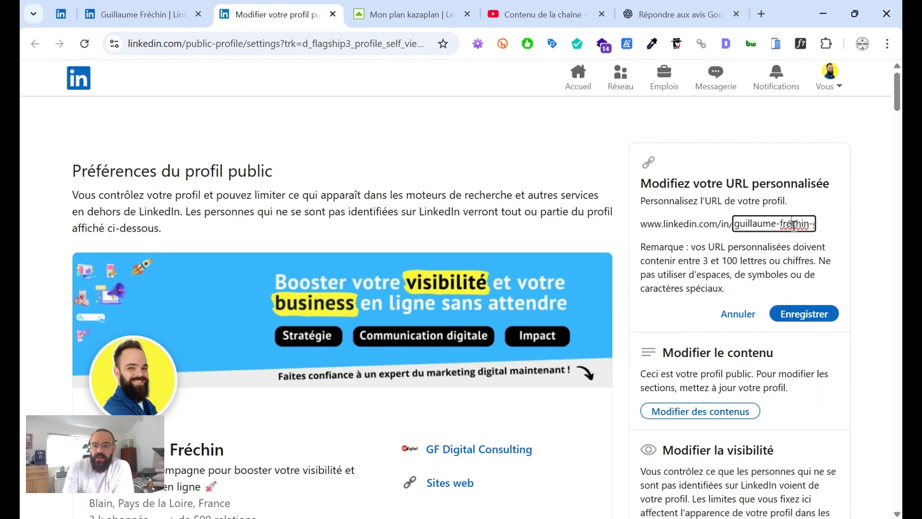
Step: Select the whole custom ending of the profile URL and copy it
{"action": "left_click_drag", "start_coordinate": [748, 224], "coordinate": [822, 225]}
{"action": "left_click", "coordinate": [760, 226]}
{"action": "mouse_move", "coordinate": [742, 225]}
{"action": "left_mouse_down"}
{"action": "mouse_move", "coordinate": [821, 225]}
{"action": "mouse_move", "coordinate": [725, 224]}
{"action": "left_mouse_up"}
{"action": "left_click", "coordinate": [763, 225]}
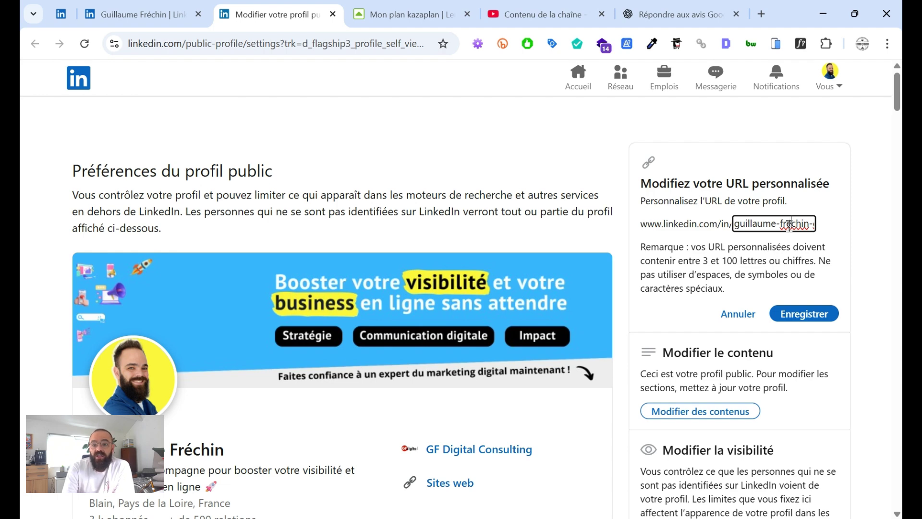
{"action": "left_click_drag", "start_coordinate": [783, 224], "coordinate": [814, 220]}
{"action": "left_click", "coordinate": [768, 223]}
{"action": "left_click_drag", "start_coordinate": [743, 226], "coordinate": [736, 227]}
{"action": "key", "text": "ctrl+c"}
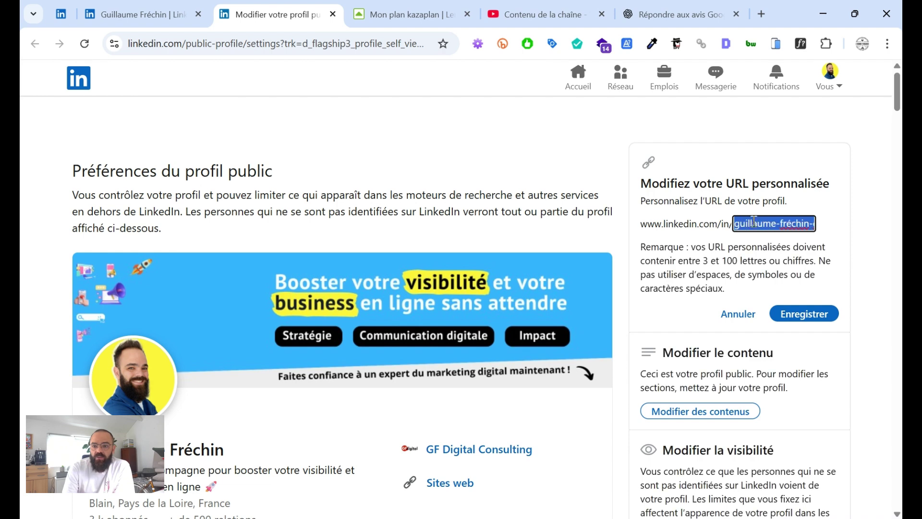
Step: Examine the full custom URL ending, from the name part through the keywords that follow it
{"action": "left_click", "coordinate": [771, 222]}
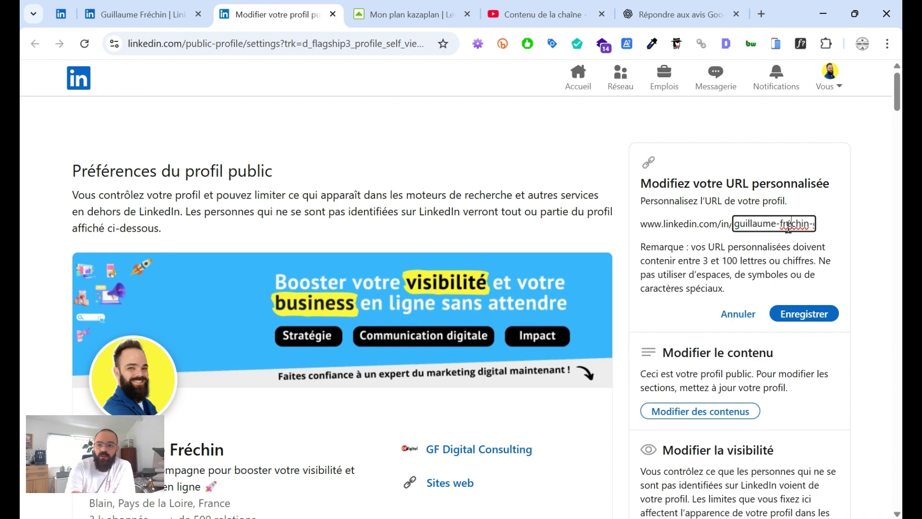
{"action": "key", "text": "Right"}
{"action": "key", "text": "Right"}
{"action": "key", "text": "Right"}
{"action": "key", "text": "Right"}
{"action": "key", "text": "Right"}
{"action": "key", "text": "Right"}
{"action": "key", "text": "Right"}
{"action": "key", "text": "Right"}
{"action": "key", "text": "Right"}
{"action": "key", "text": "Right"}
{"action": "key", "text": "Right"}
{"action": "key", "text": "Right"}
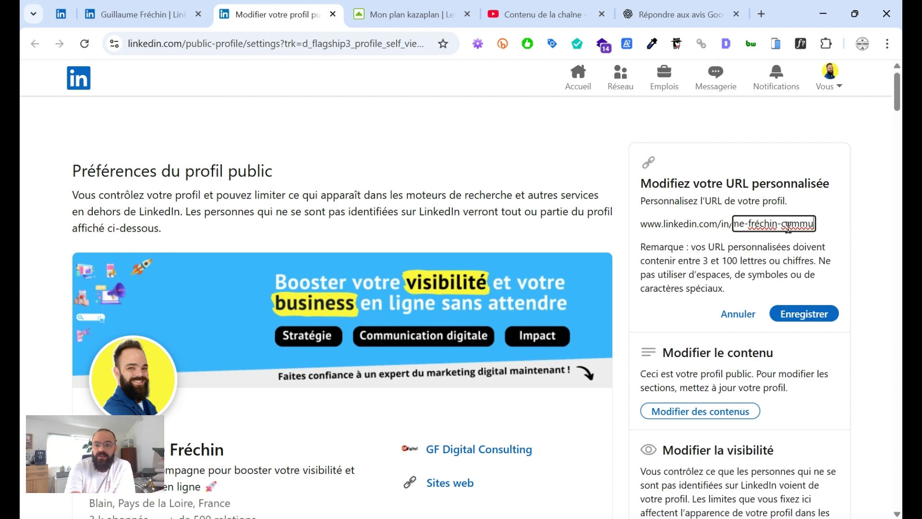
{"action": "key", "text": "Right"}
{"action": "key", "text": "Right"}
{"action": "key", "text": "Right"}
{"action": "key", "text": "Right"}
{"action": "key", "text": "Right"}
{"action": "key", "text": "Right"}
{"action": "key", "text": "Right"}
{"action": "key", "text": "Right"}
{"action": "key", "text": "Right"}
{"action": "key", "text": "Right"}
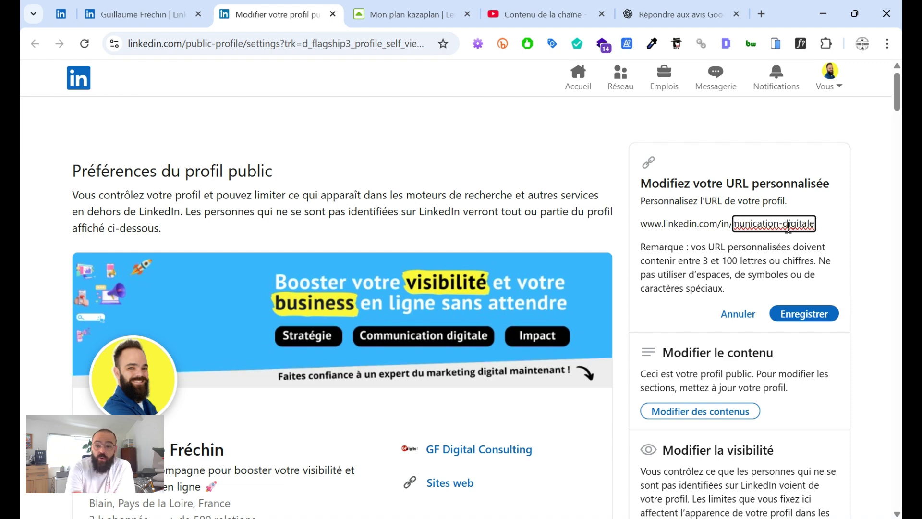
{"action": "key", "text": "Left"}
{"action": "key", "text": "Left"}
{"action": "key", "text": "Left"}
{"action": "key", "text": "Left"}
{"action": "key", "text": "Left"}
{"action": "key", "text": "Left"}
{"action": "key", "text": "Left"}
{"action": "key", "text": "Left"}
{"action": "key", "text": "Left"}
{"action": "key", "text": "Left"}
{"action": "key", "text": "Left"}
{"action": "key", "text": "Left"}
{"action": "key", "text": "Left"}
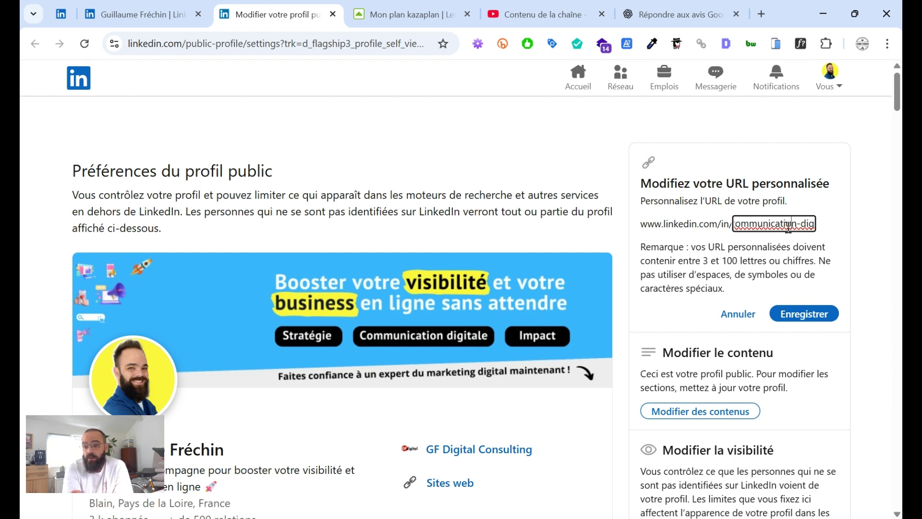
{"action": "key", "text": "Right"}
{"action": "key", "text": "Right"}
{"action": "key", "text": "Right"}
{"action": "key", "text": "Right"}
{"action": "key", "text": "Right"}
{"action": "key", "text": "Right"}
{"action": "key", "text": "Right"}
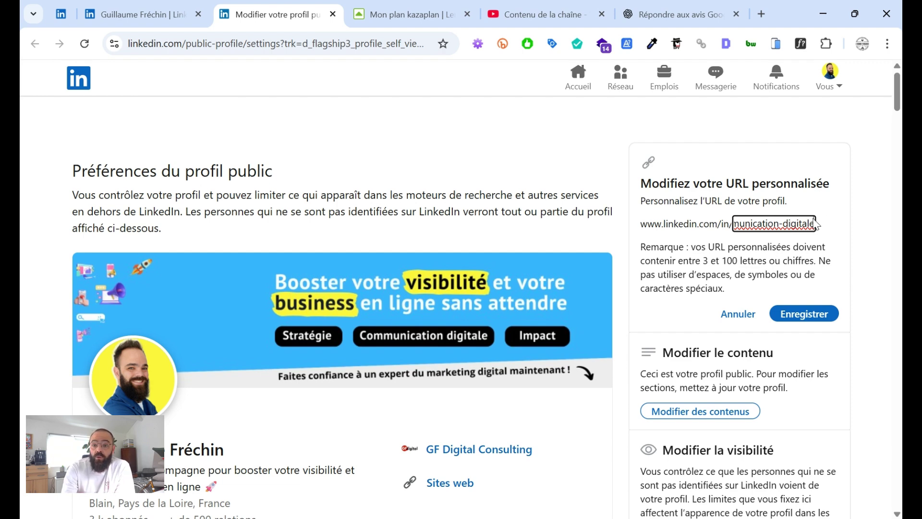
Step: Replace the custom ending of the profile URL with the copied text
{"action": "left_click_drag", "start_coordinate": [745, 223], "coordinate": [806, 218]}
{"action": "left_click", "coordinate": [807, 219]}
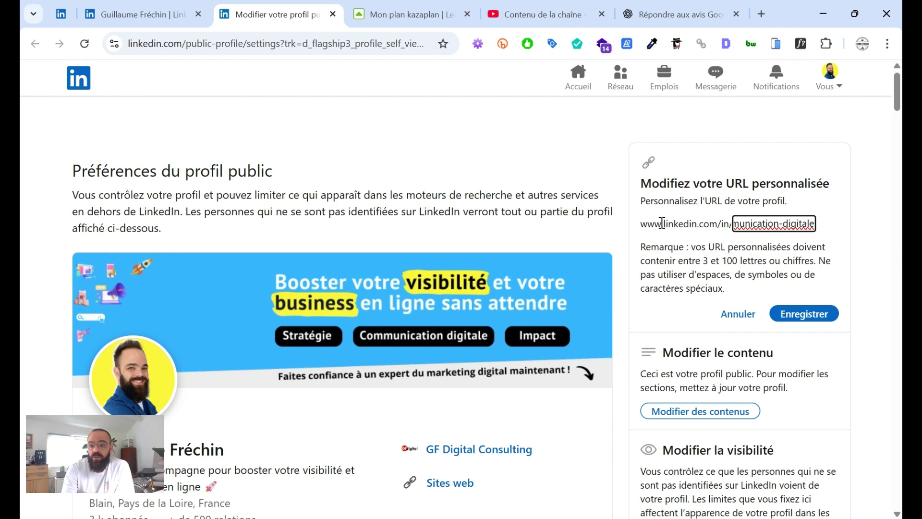
{"action": "triple_click", "coordinate": [767, 226]}
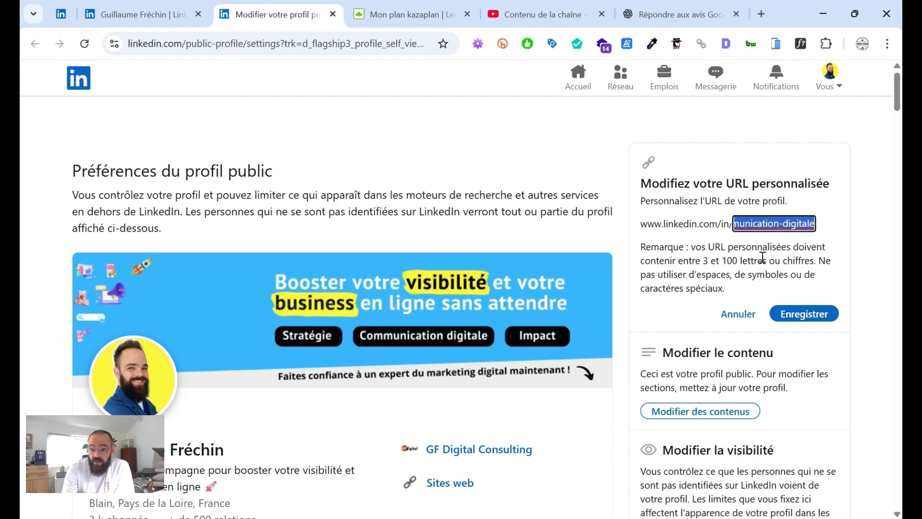
{"action": "key", "text": "ctrl+v"}
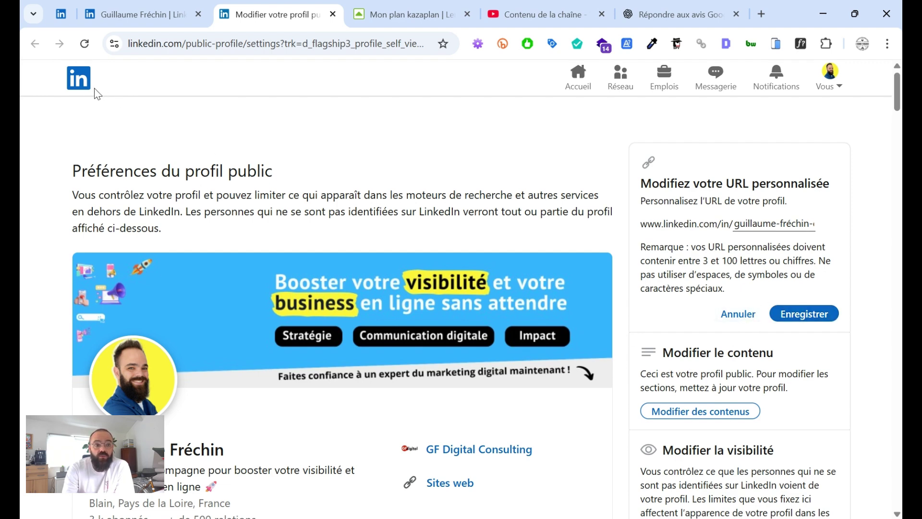
Step: Return to your own profile page through the home feed and inspect its full web address
{"action": "left_click", "coordinate": [77, 78]}
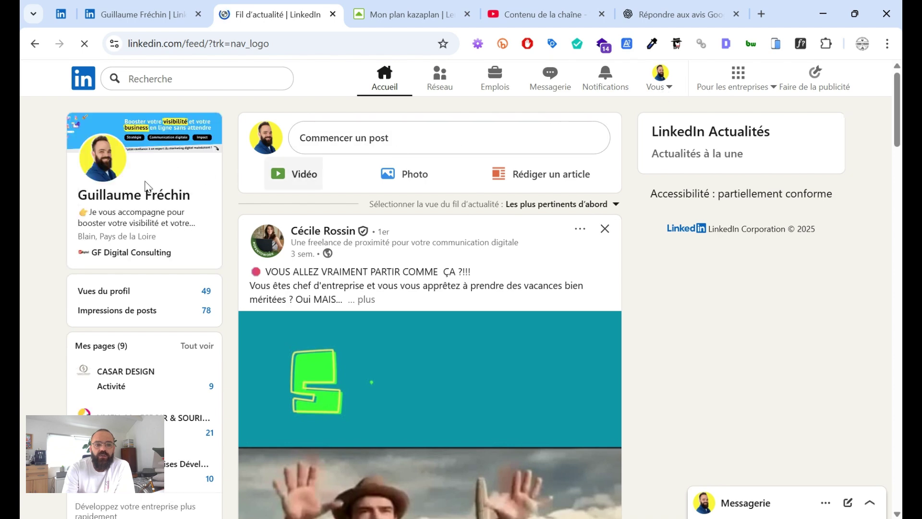
{"action": "left_click", "coordinate": [144, 200]}
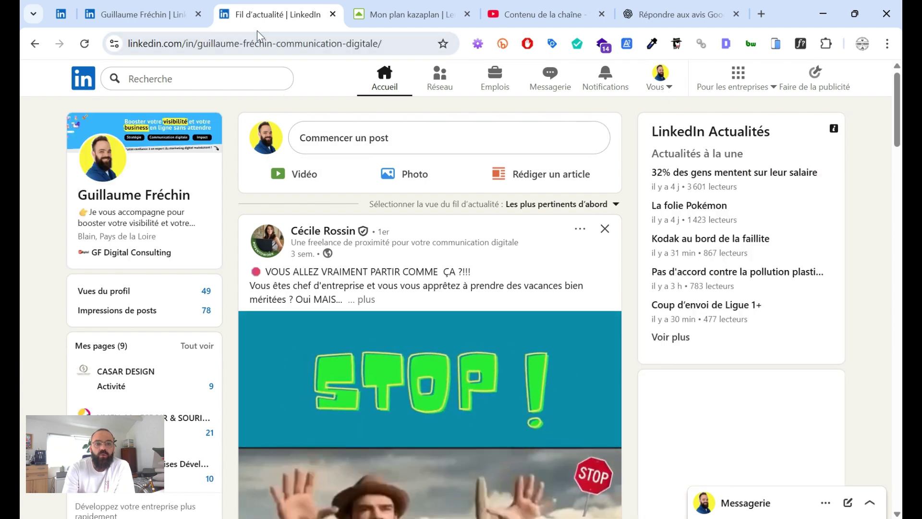
{"action": "left_click", "coordinate": [242, 43]}
{"action": "left_click", "coordinate": [243, 44]}
{"action": "double_click", "coordinate": [243, 44]}
{"action": "left_click", "coordinate": [282, 42]}
{"action": "key", "text": "ctrl+a"}
{"action": "key", "text": "Home"}
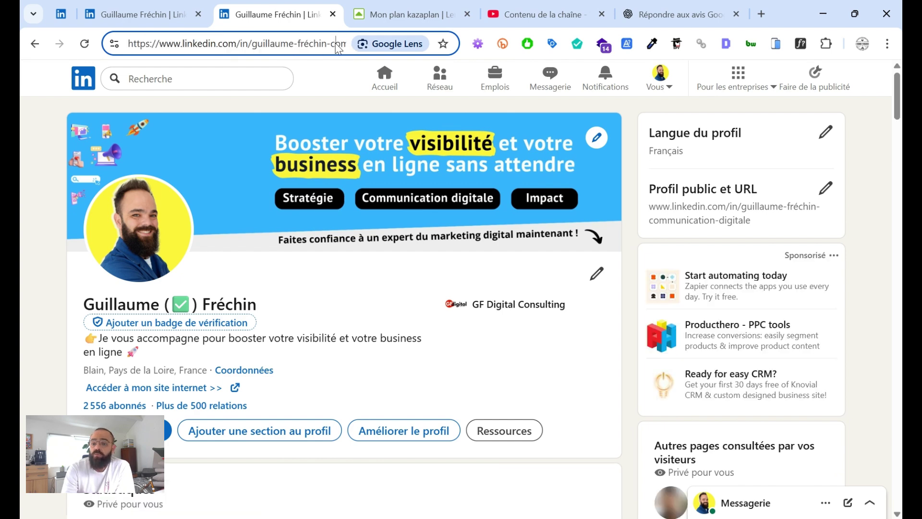